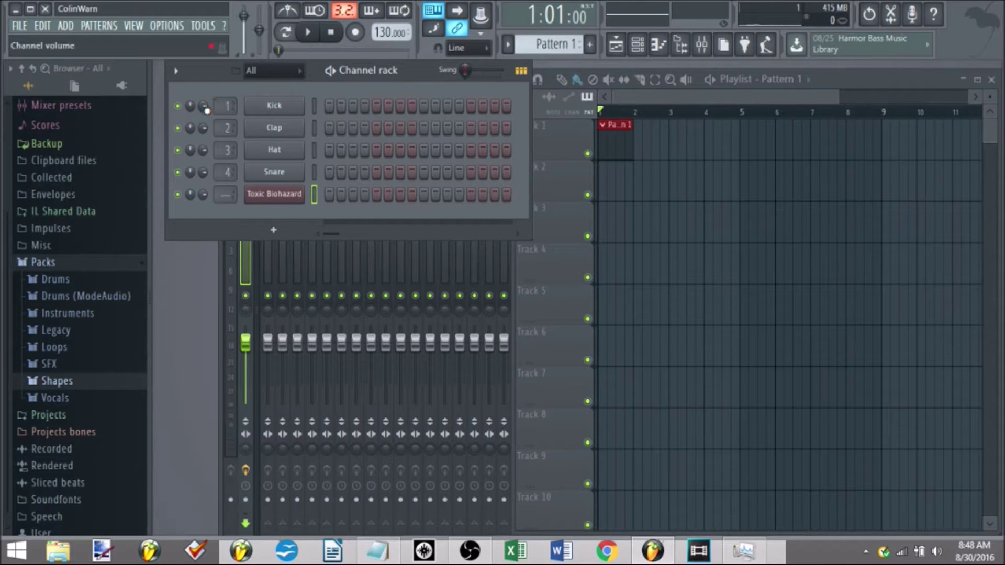
Step: Open the Kick channel's context menu in the Channel rack
{"action": "right_click", "coordinate": [303, 105]}
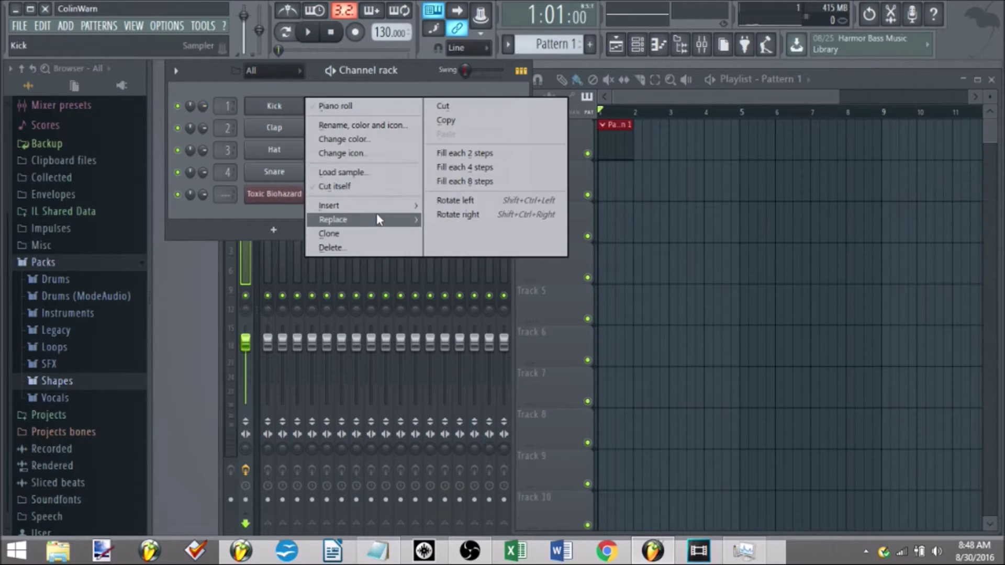
Step: Fill the Kick channel with a hit every 4 steps, preview the beat, and adjust its volume knob
{"action": "left_click", "coordinate": [350, 70]}
{"action": "right_click", "coordinate": [297, 97]}
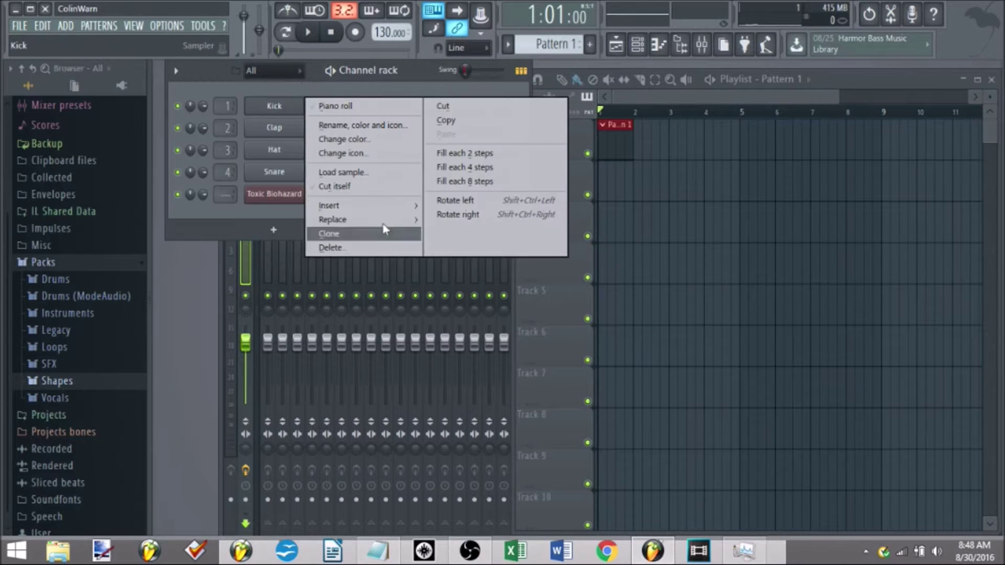
{"action": "left_click", "coordinate": [475, 177]}
{"action": "key", "text": "space"}
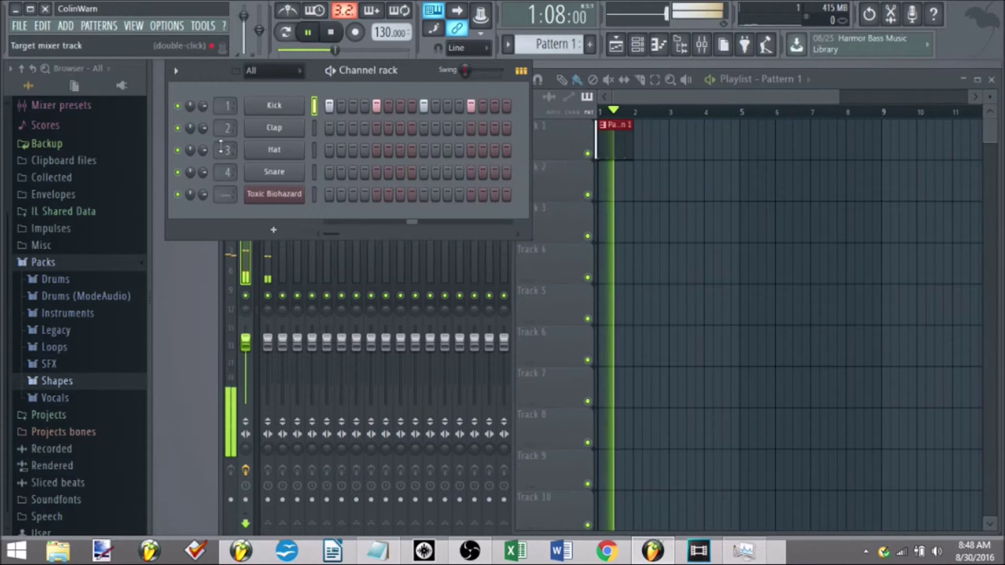
{"action": "key", "text": "space"}
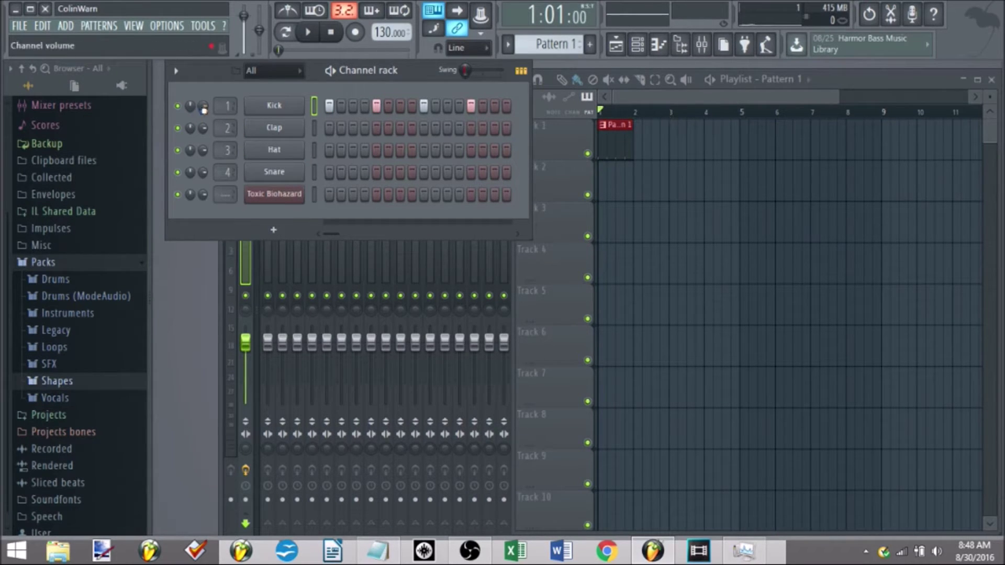
{"action": "left_click_drag", "start_coordinate": [190, 106], "coordinate": [205, 109]}
{"action": "right_click", "coordinate": [205, 109]}
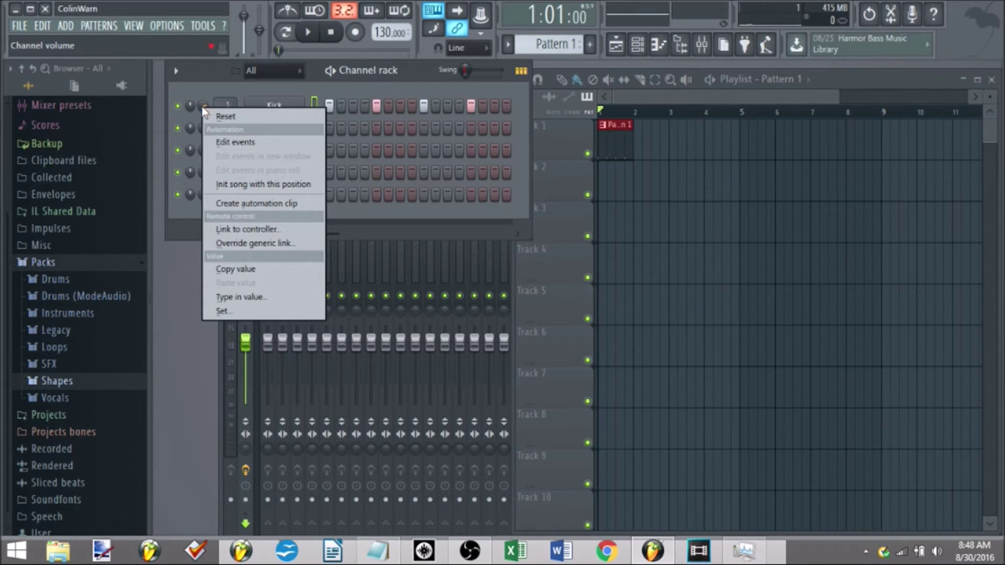
Step: Create a 'Kick - Channel volume' automation clip on Track 2 of the playlist
{"action": "left_click", "coordinate": [268, 203]}
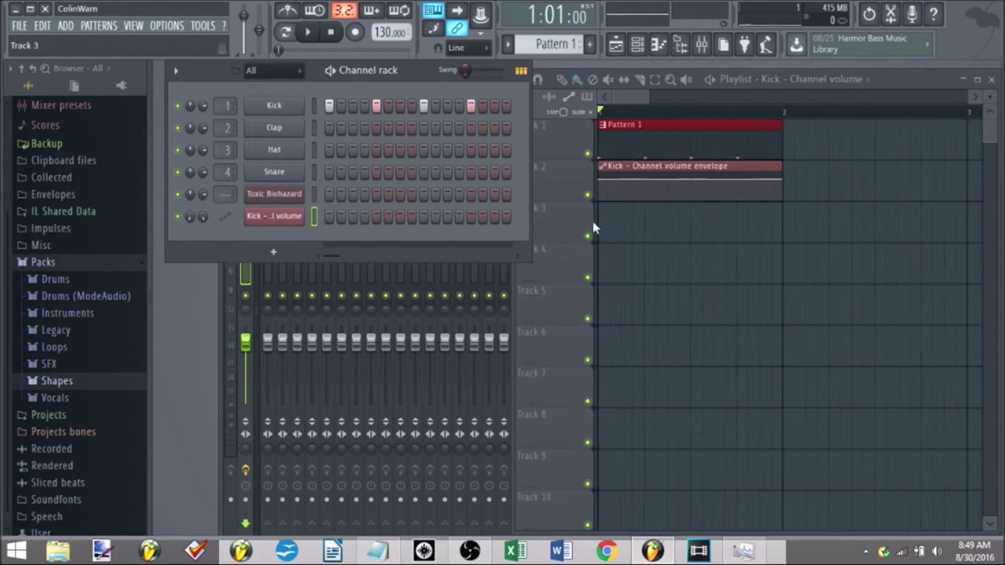
{"action": "scroll", "coordinate": [597, 217], "scroll_direction": "up", "scroll_amount": 1}
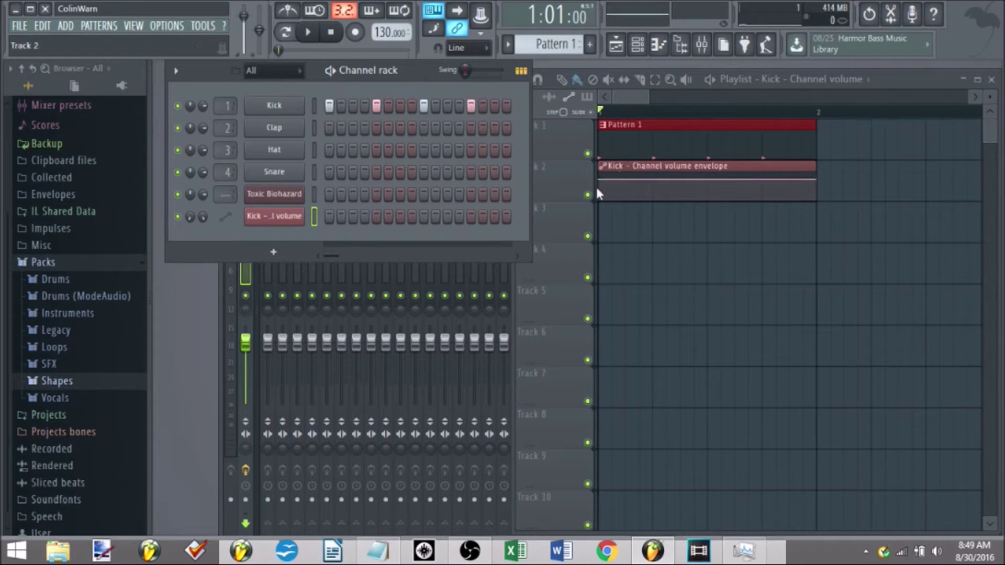
{"action": "scroll", "coordinate": [602, 182], "scroll_direction": "up", "scroll_amount": 2}
Step: Lower the Kick volume envelope's start point to 16%, preview it, and set the end point at bar 2
{"action": "left_click_drag", "start_coordinate": [604, 181], "coordinate": [598, 197]}
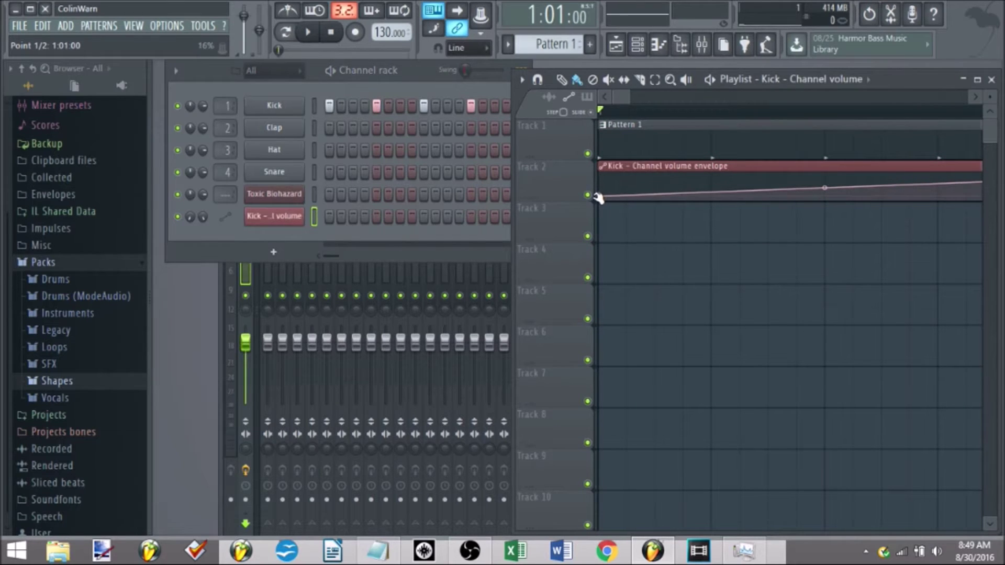
{"action": "scroll", "coordinate": [600, 198], "scroll_direction": "down", "scroll_amount": 3}
{"action": "key", "text": "space"}
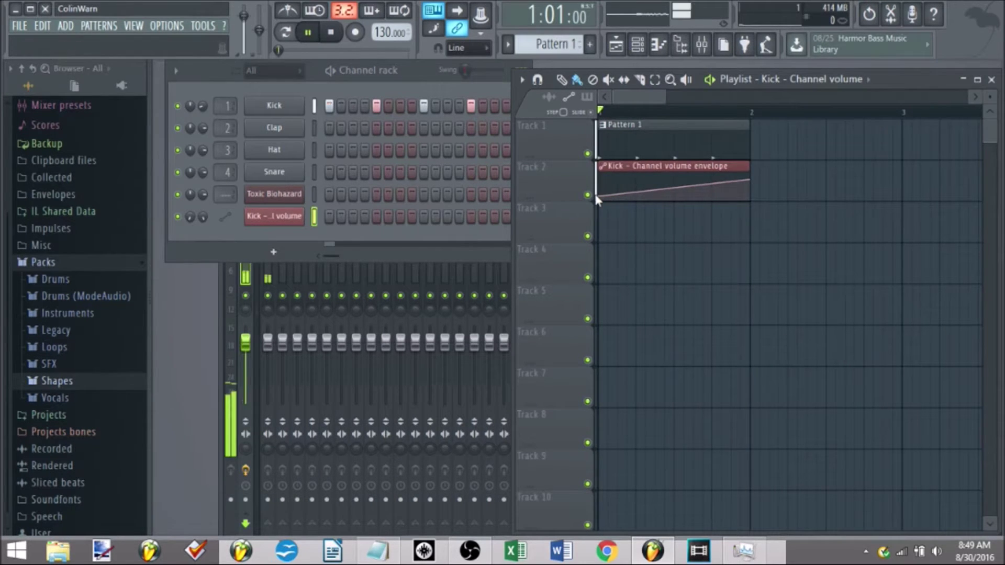
{"action": "key", "text": "space"}
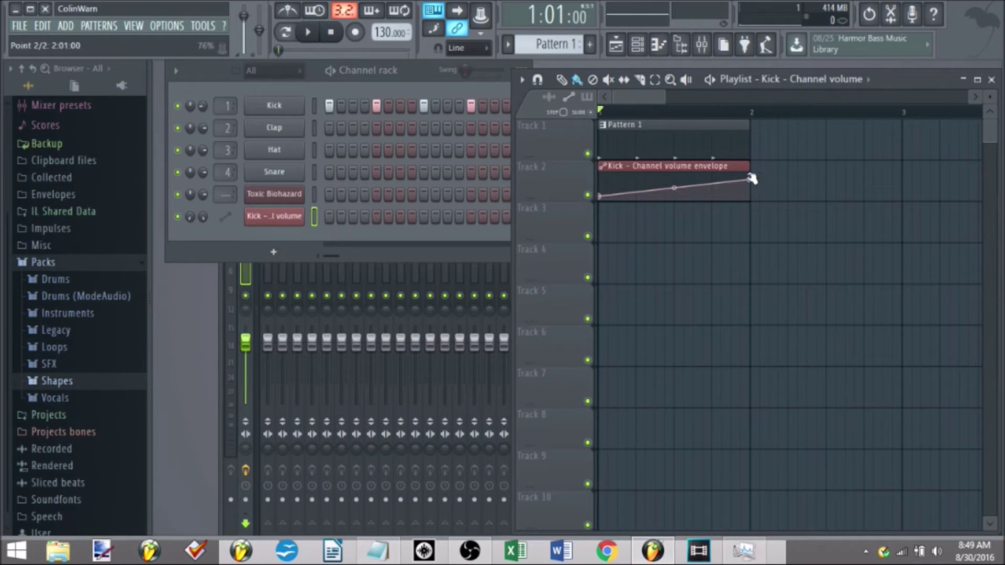
{"action": "mouse_move", "coordinate": [751, 179]}
{"action": "left_mouse_down"}
{"action": "mouse_move", "coordinate": [672, 177]}
{"action": "mouse_move", "coordinate": [753, 180]}
{"action": "left_mouse_up"}
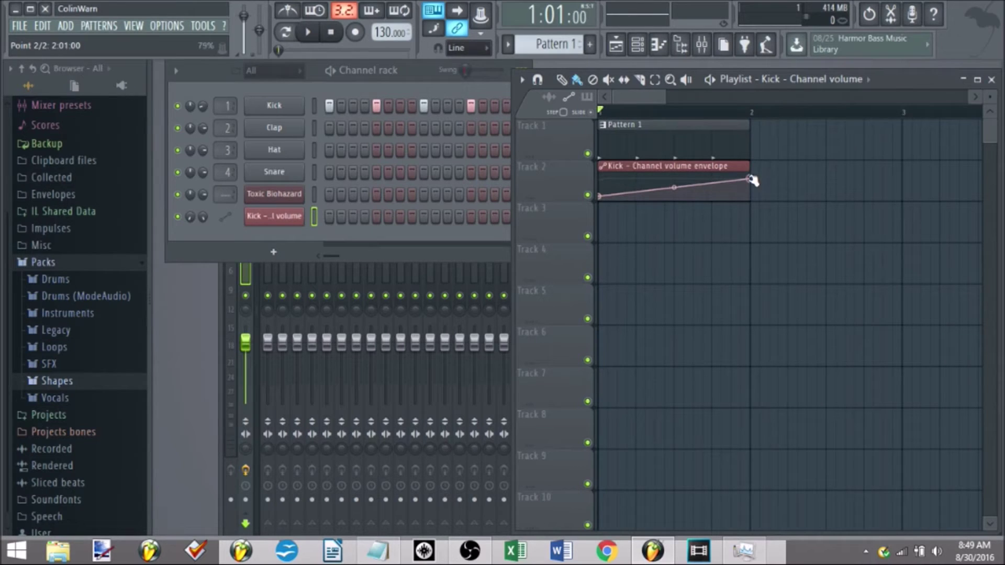
Step: Add a middle envelope point at 87%, lower the end point to 29%, and preview
{"action": "right_click", "coordinate": [672, 181]}
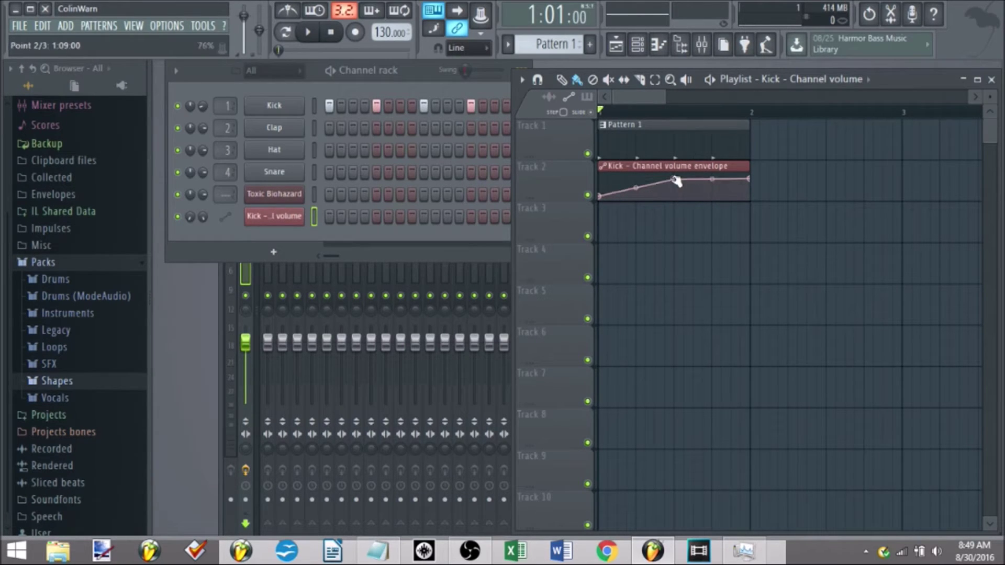
{"action": "left_click_drag", "start_coordinate": [676, 181], "coordinate": [635, 177]}
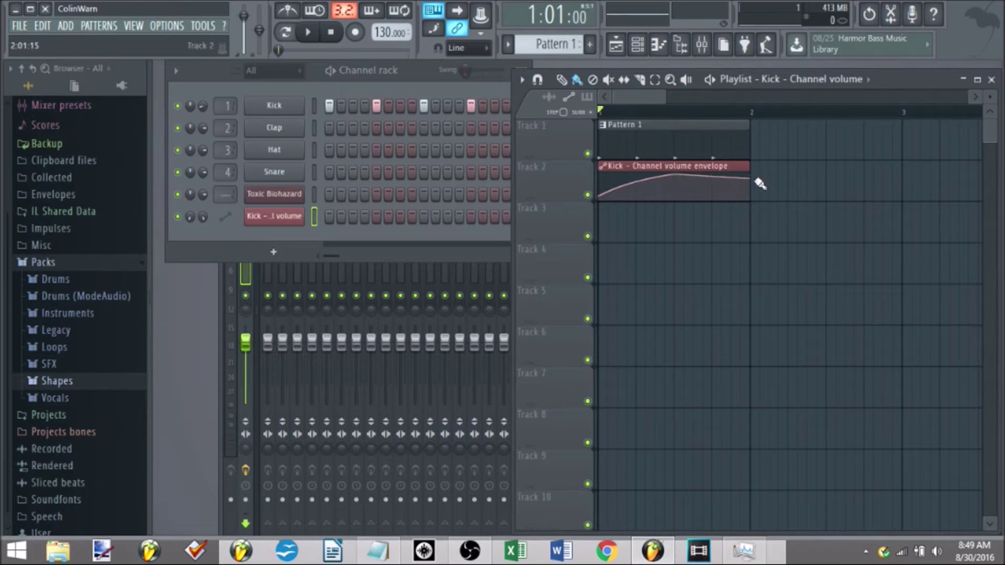
{"action": "left_click_drag", "start_coordinate": [750, 179], "coordinate": [754, 193]}
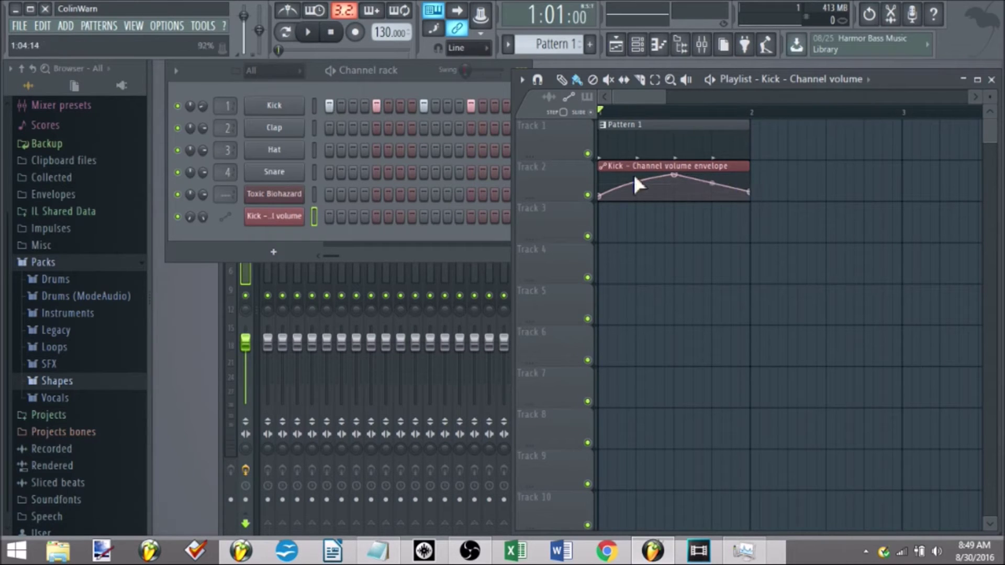
{"action": "key", "text": "space"}
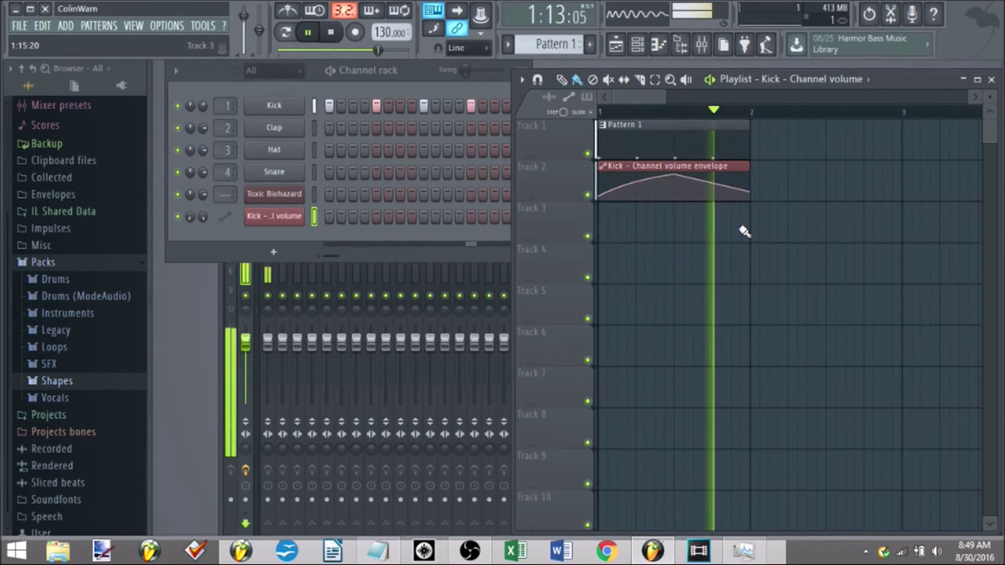
{"action": "key", "text": "space"}
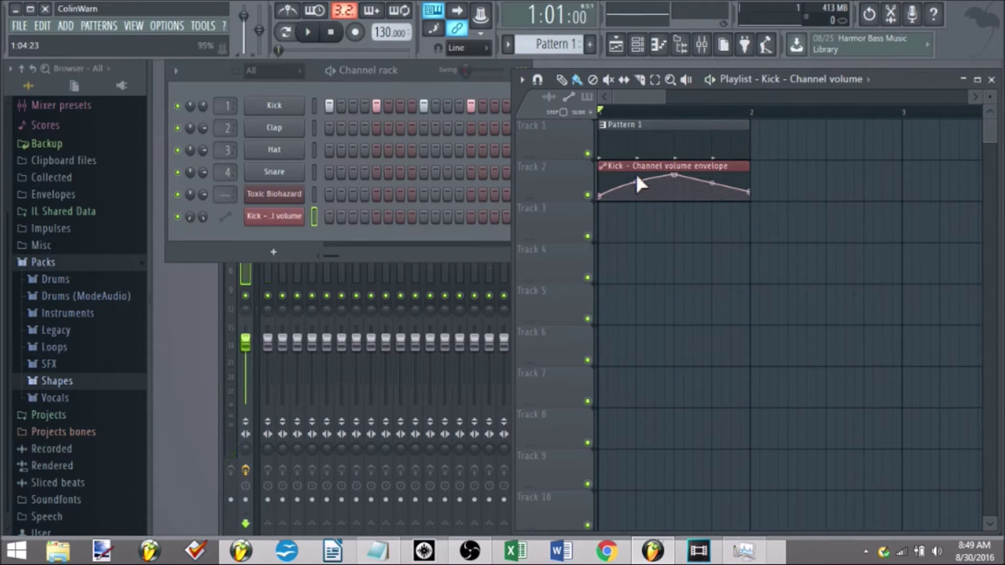
Step: Delete the middle point, raise the end point to 79%, and curve the ramp with tension
{"action": "mouse_move", "coordinate": [674, 177]}
{"action": "left_mouse_down"}
{"action": "mouse_move", "coordinate": [678, 186]}
{"action": "mouse_move", "coordinate": [676, 176]}
{"action": "left_mouse_up"}
{"action": "right_click", "coordinate": [678, 177]}
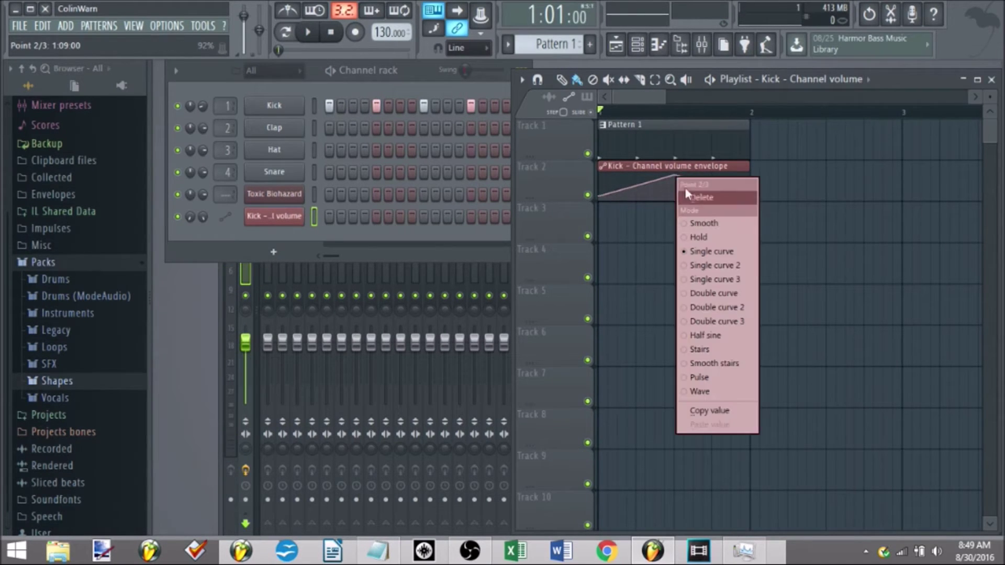
{"action": "left_click", "coordinate": [680, 198]}
{"action": "left_click_drag", "start_coordinate": [749, 192], "coordinate": [754, 177]}
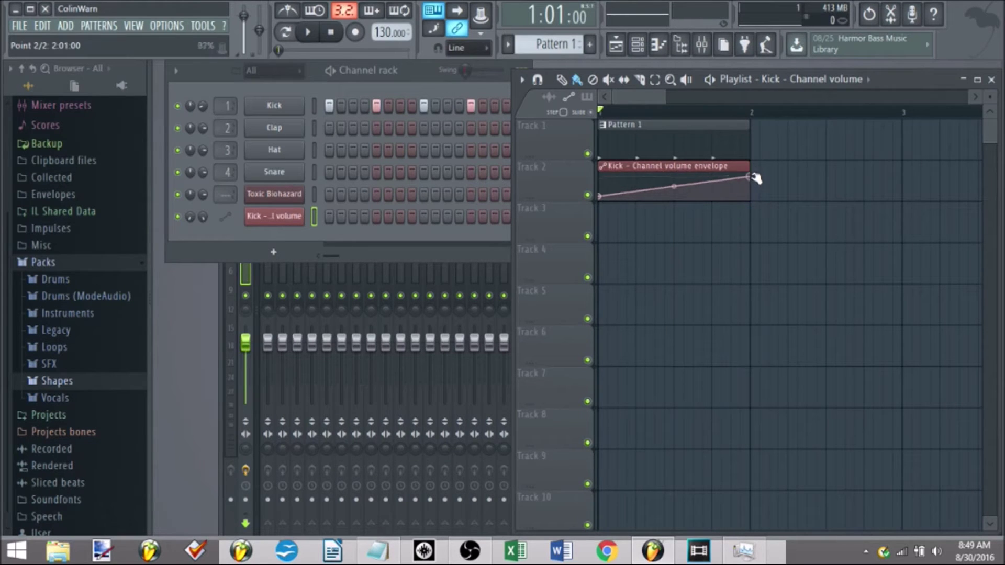
{"action": "key", "text": "space"}
{"action": "key", "text": "space"}
{"action": "mouse_move", "coordinate": [674, 187]}
{"action": "left_mouse_down"}
{"action": "mouse_move", "coordinate": [674, 196]}
{"action": "mouse_move", "coordinate": [674, 182]}
{"action": "left_mouse_up"}
{"action": "right_click", "coordinate": [752, 178]}
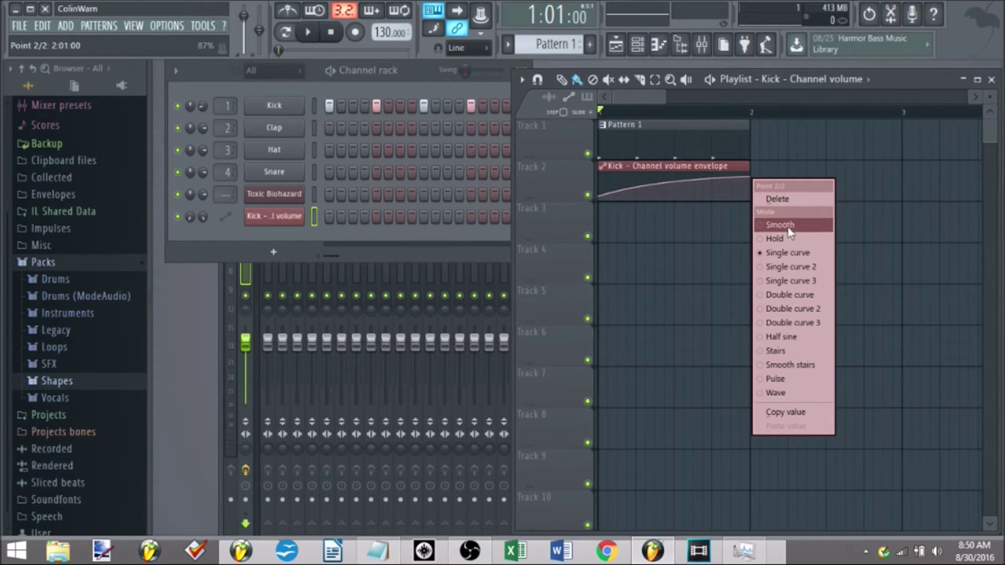
Step: Switch the Kick volume envelope to stairs with 89% tension and preview it
{"action": "left_click", "coordinate": [799, 355]}
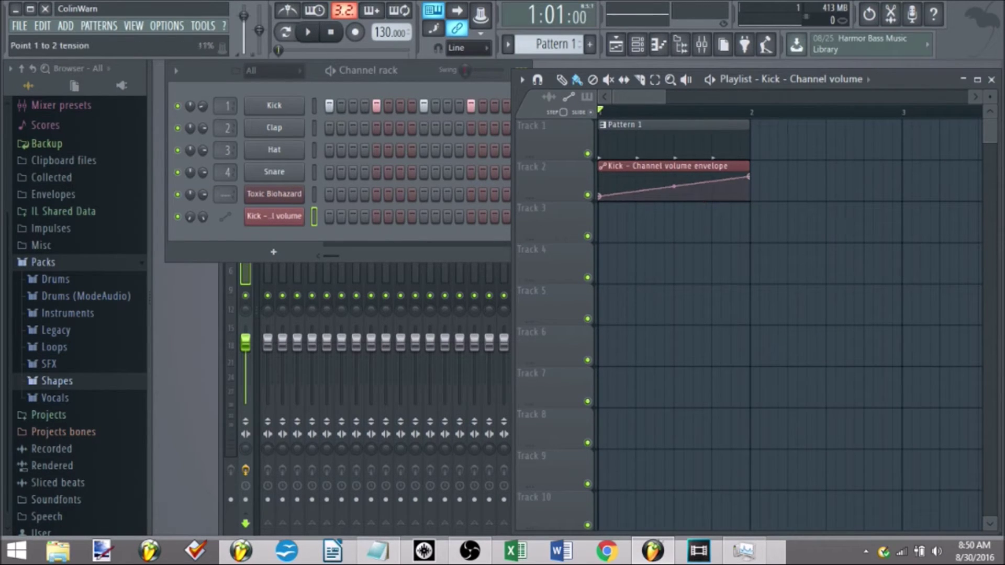
{"action": "left_click_drag", "start_coordinate": [674, 186], "coordinate": [674, 199]}
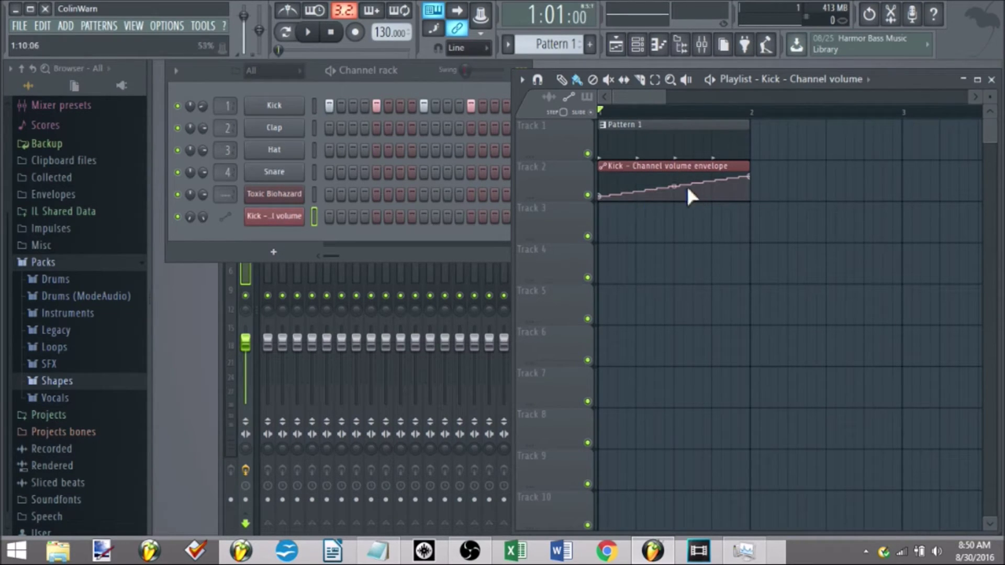
{"action": "key", "text": "space"}
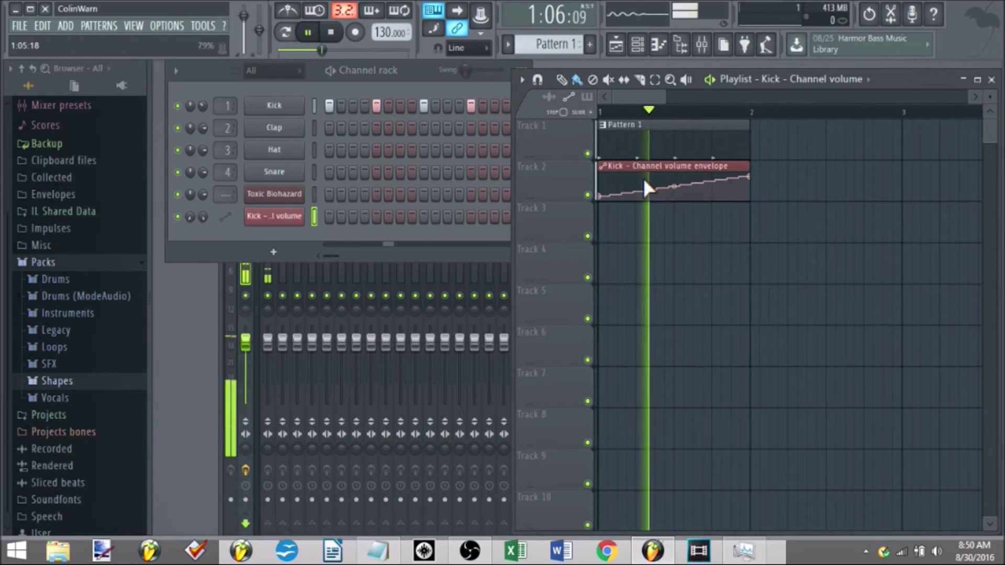
{"action": "key", "text": "space"}
Step: Change the last point to Double curve with an S-bend, then switch it to Smooth
{"action": "right_click", "coordinate": [754, 175]}
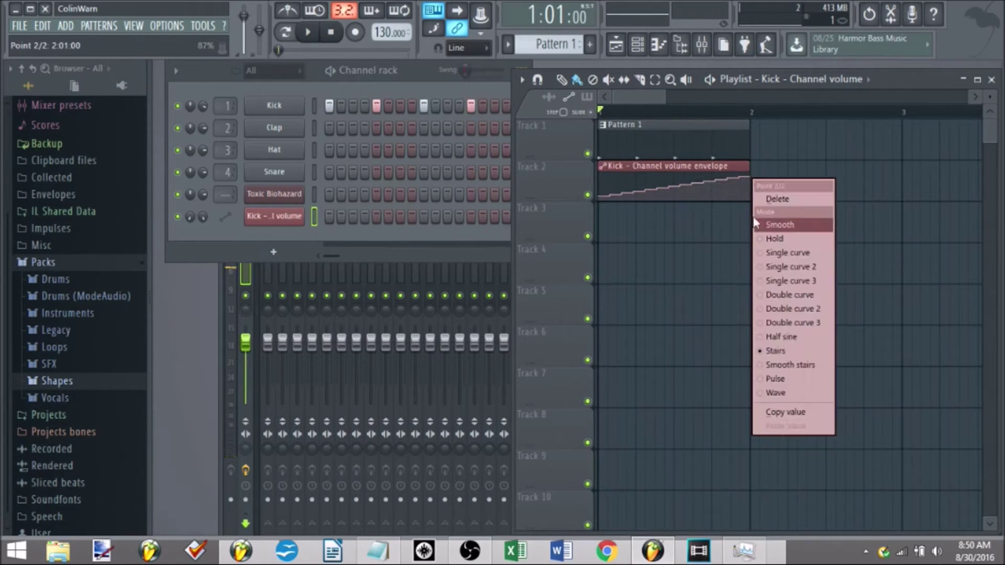
{"action": "left_click", "coordinate": [801, 309]}
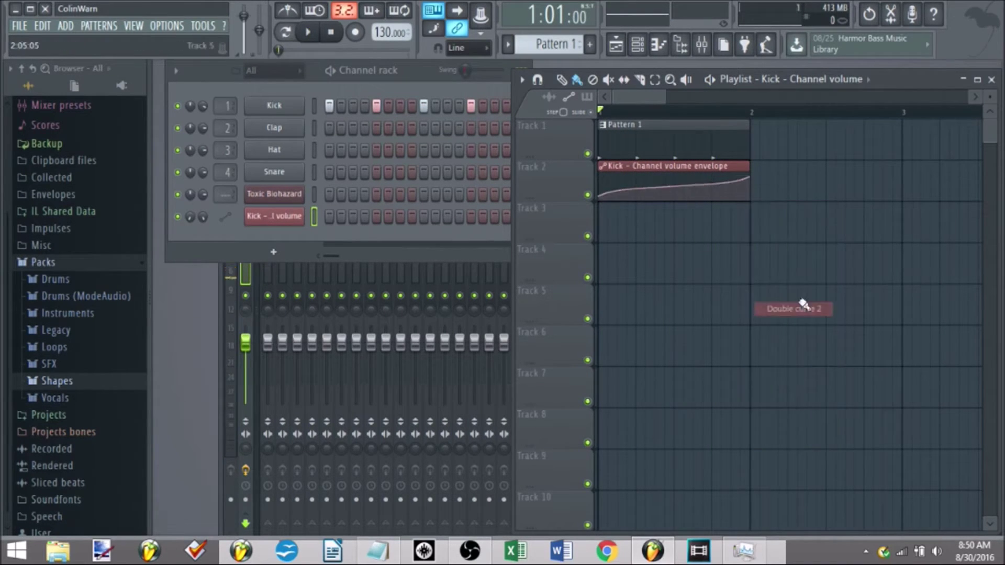
{"action": "left_click_drag", "start_coordinate": [674, 186], "coordinate": [674, 168]}
{"action": "right_click", "coordinate": [746, 178]}
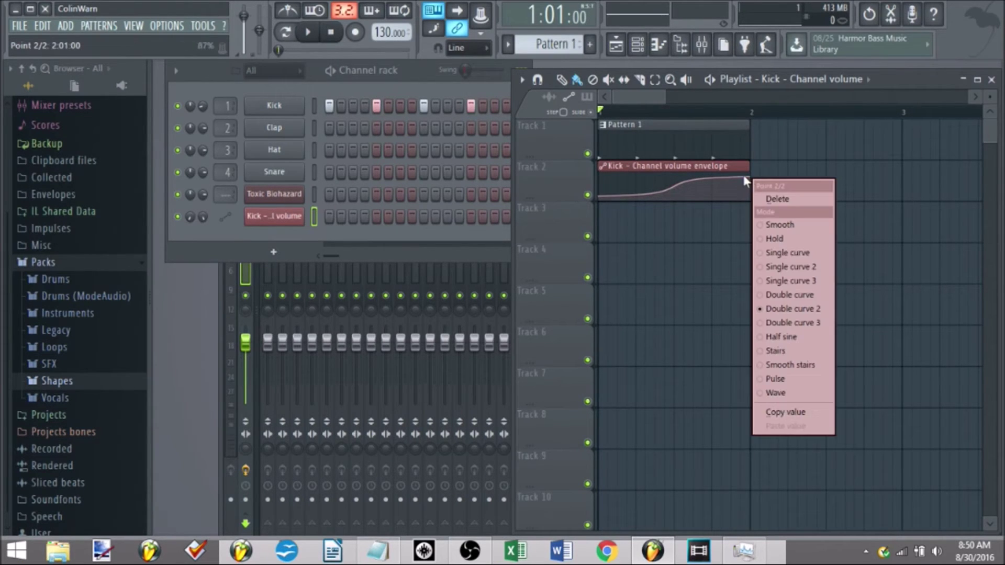
{"action": "left_click", "coordinate": [802, 225]}
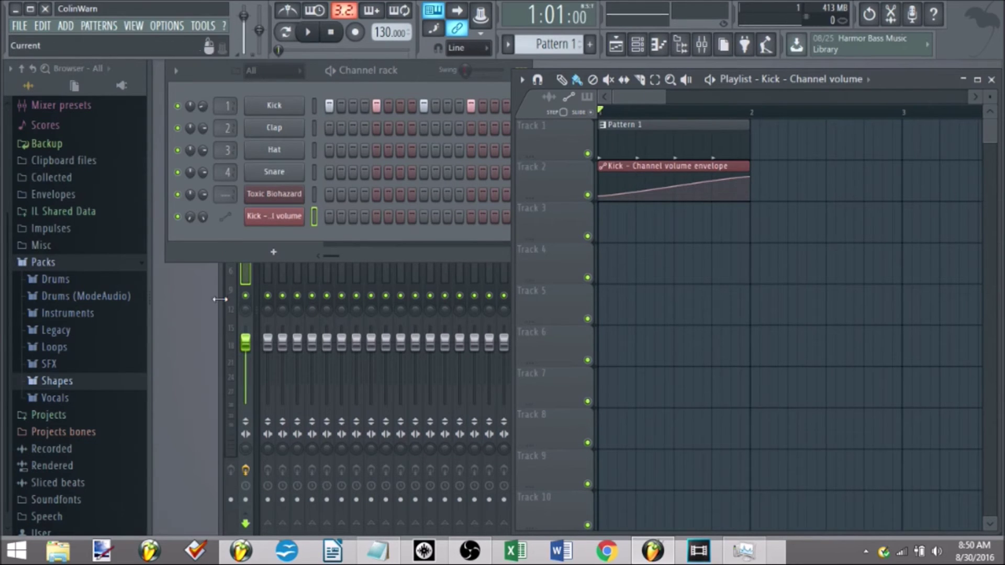
Step: Bring the Mixer and Channel rack forward in turn, then close the Mixer window
{"action": "left_click", "coordinate": [225, 284]}
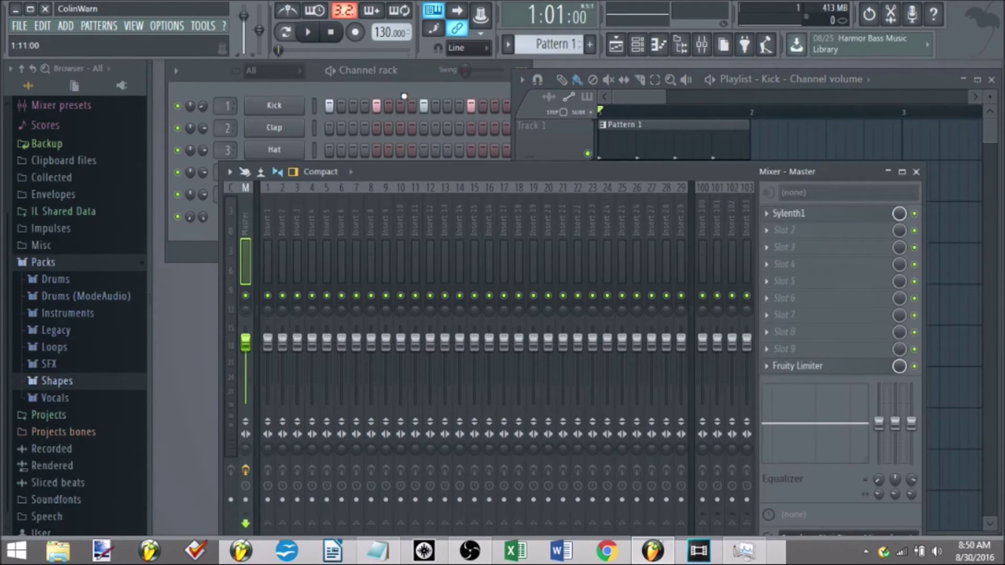
{"action": "left_click", "coordinate": [404, 96]}
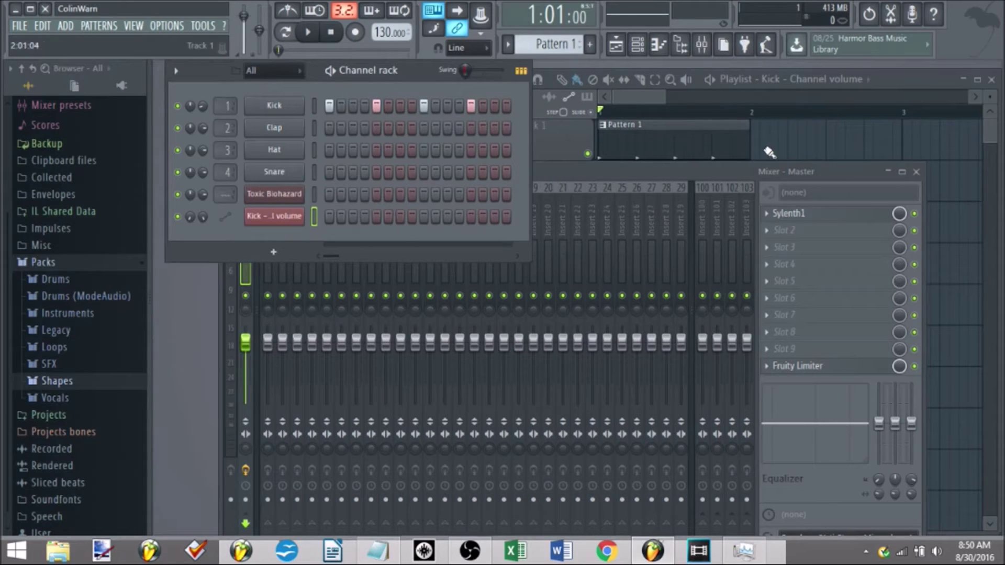
{"action": "left_click", "coordinate": [916, 172]}
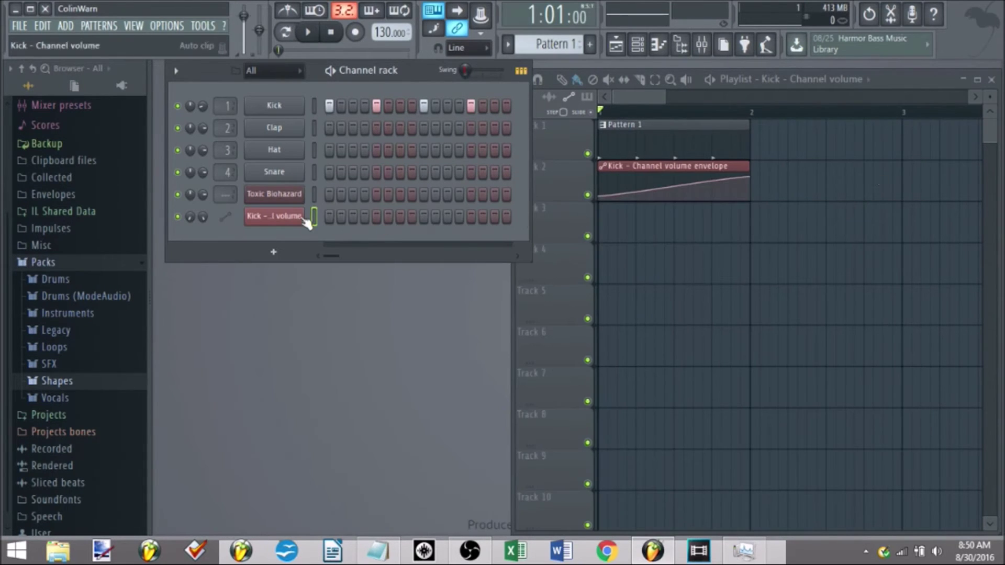
Step: Open the Toxic Biohazard synth, audition it with Z and X, and raise its Unison Detune
{"action": "left_click", "coordinate": [281, 196]}
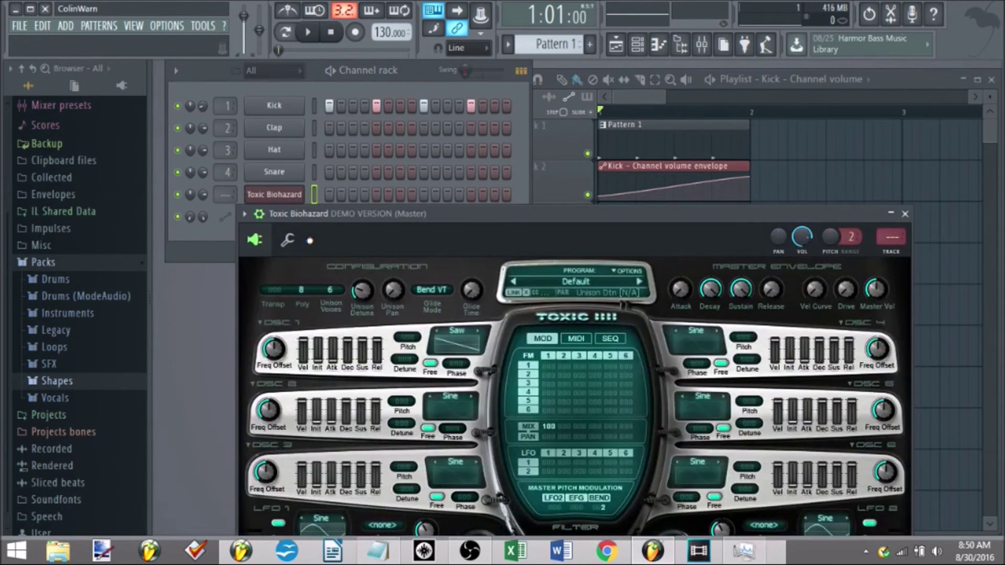
{"action": "key", "text": "z"}
{"action": "key", "text": "x"}
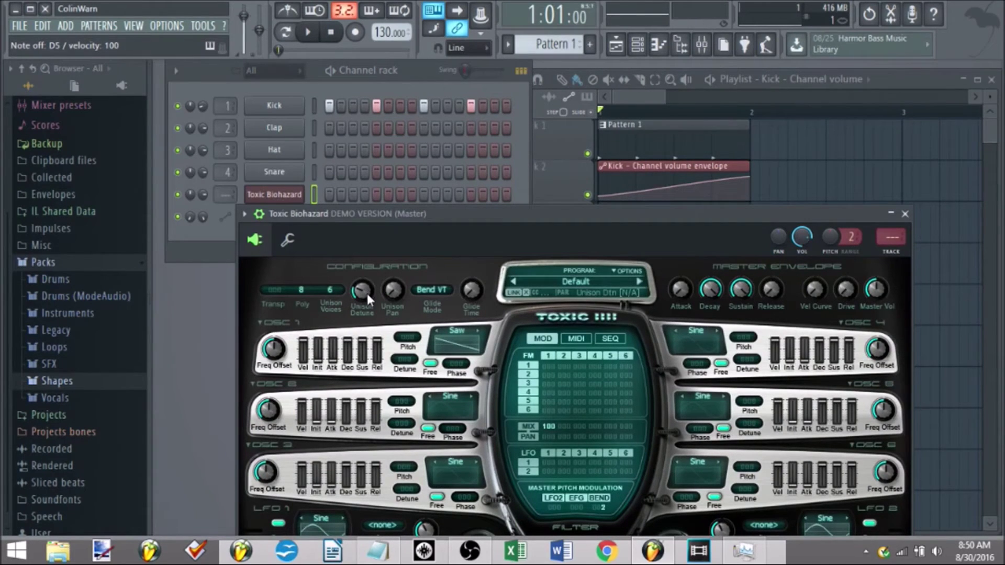
{"action": "mouse_move", "coordinate": [360, 290]}
{"action": "left_mouse_down"}
{"action": "mouse_move", "coordinate": [360, 276]}
{"action": "mouse_move", "coordinate": [362, 294]}
{"action": "left_mouse_up"}
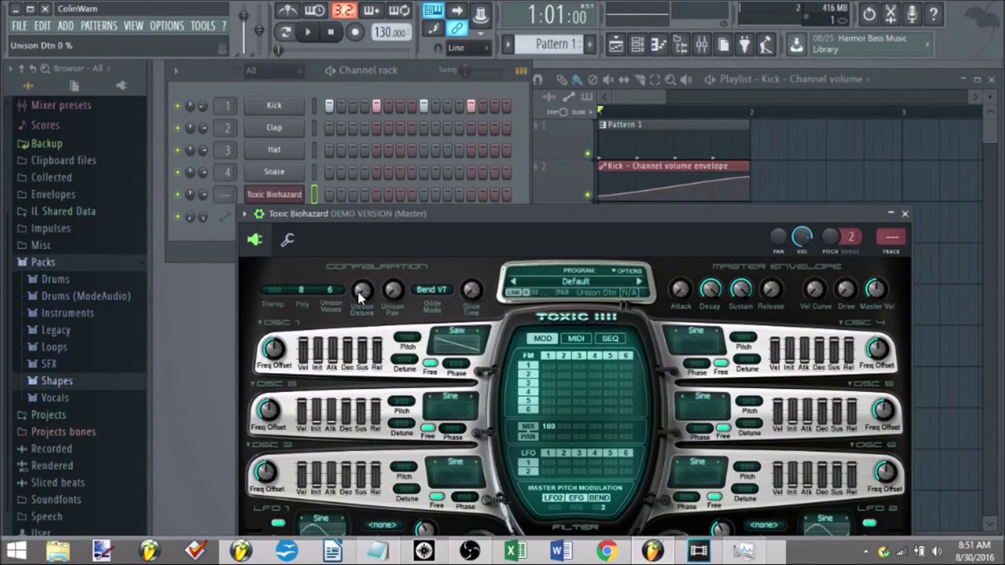
{"action": "left_click_drag", "start_coordinate": [360, 258], "coordinate": [366, 190]}
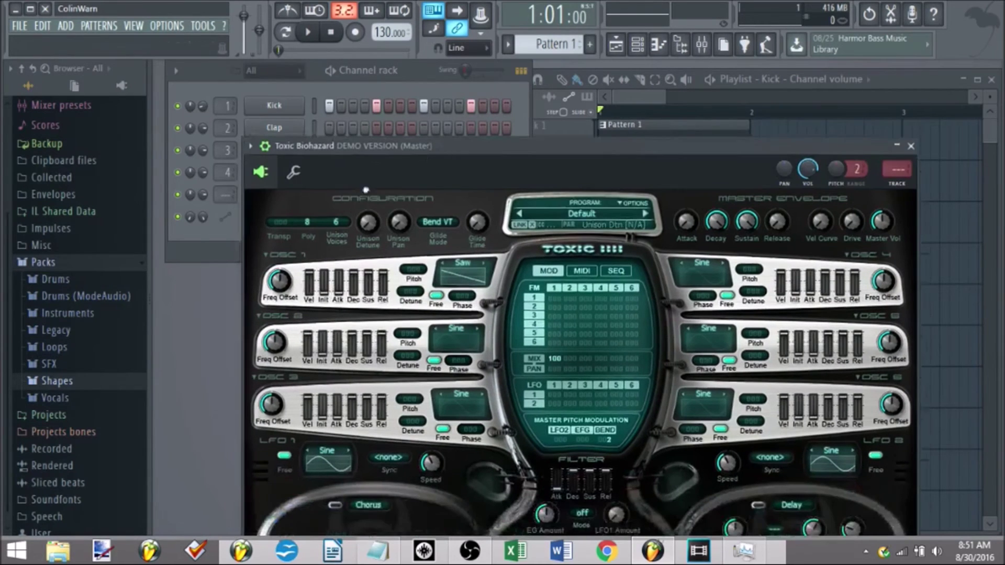
Step: Reposition the synth window to reveal the playlist and open Tools for the last-tweaked parameter
{"action": "right_click", "coordinate": [370, 232]}
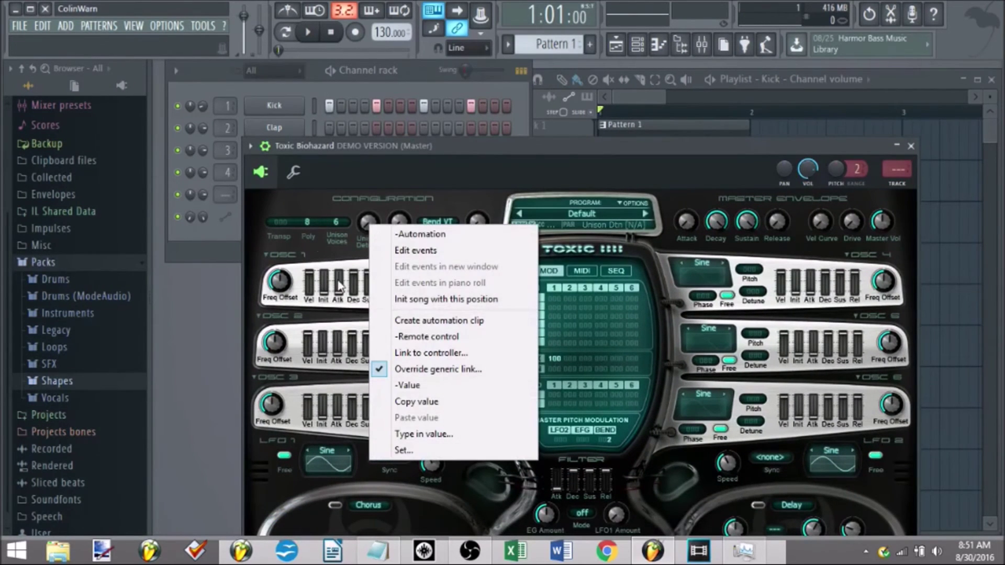
{"action": "left_click", "coordinate": [432, 147]}
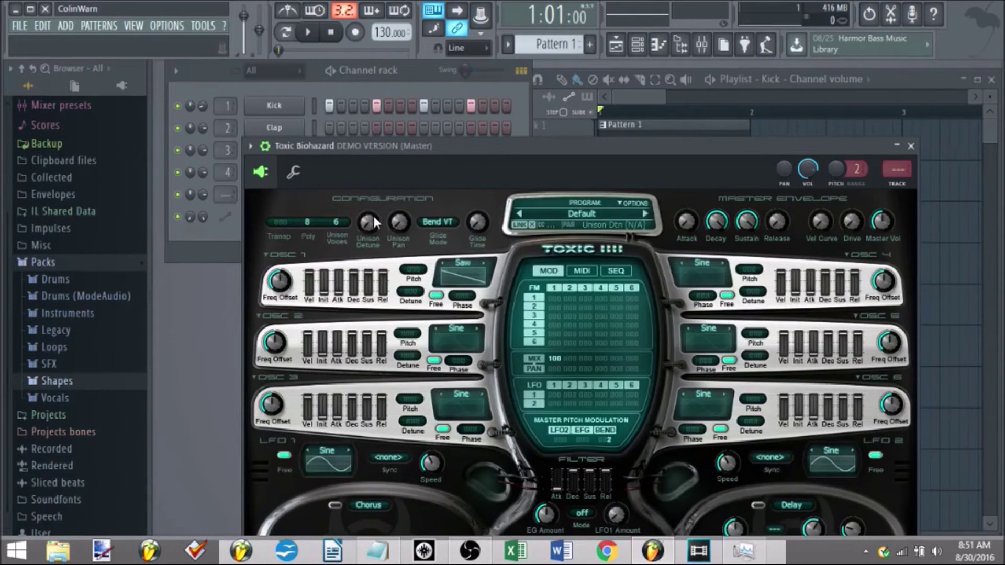
{"action": "left_click_drag", "start_coordinate": [403, 149], "coordinate": [378, 202]}
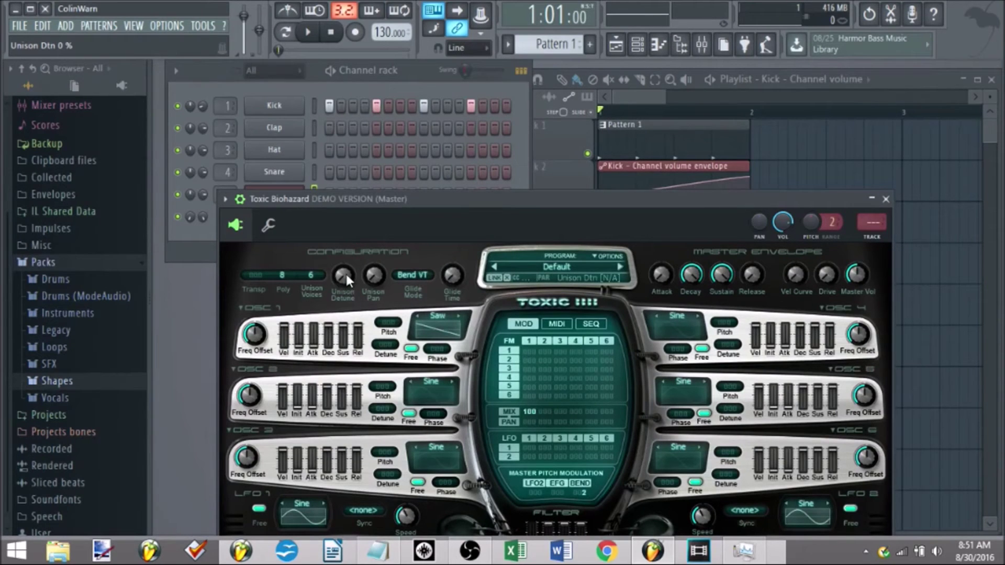
{"action": "scroll", "coordinate": [347, 274], "scroll_direction": "up", "scroll_amount": 7}
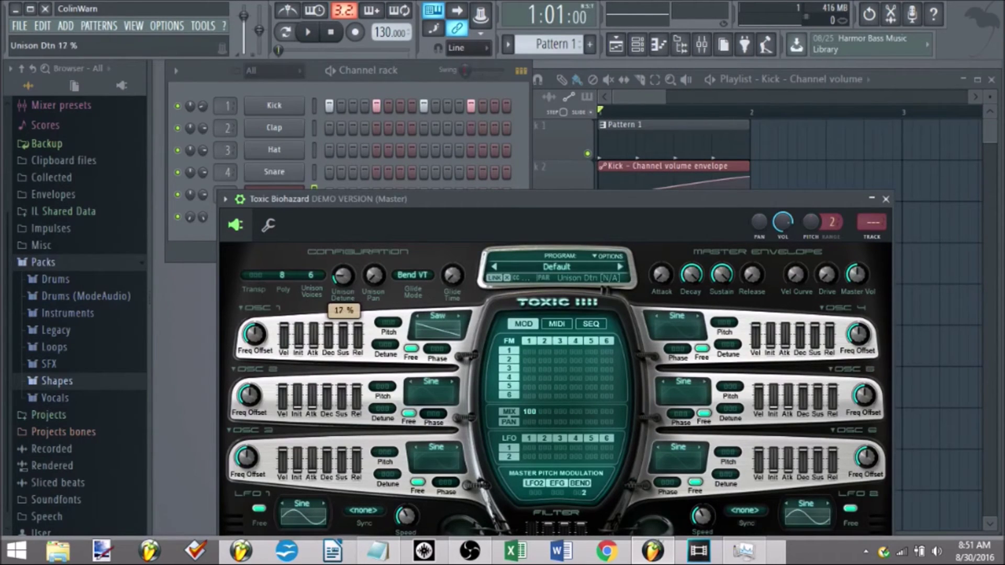
{"action": "left_click", "coordinate": [209, 26]}
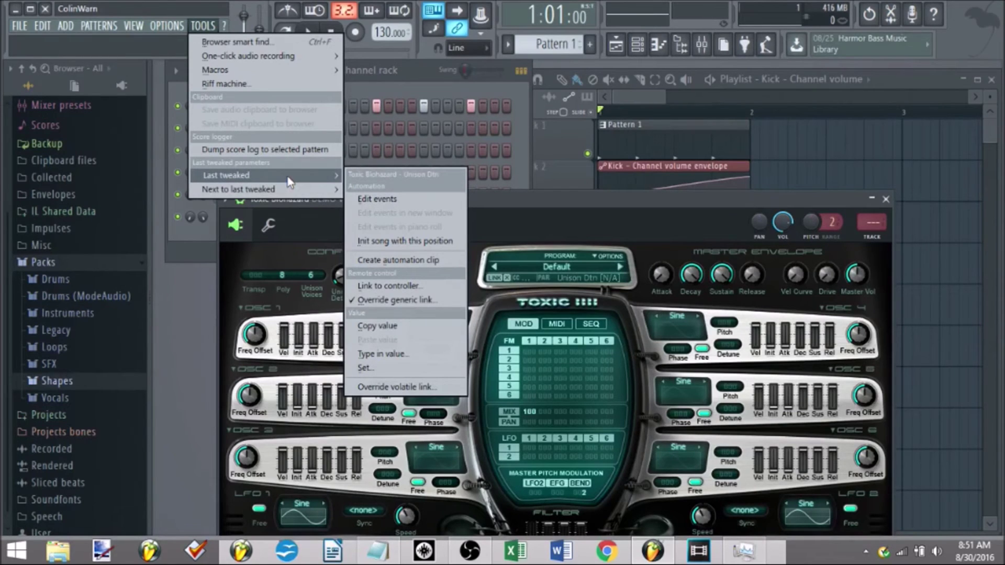
Step: Create a rising Toxic Biohazard Unison Detune automation clip on Track 3 and preview the sweep
{"action": "left_click", "coordinate": [400, 261]}
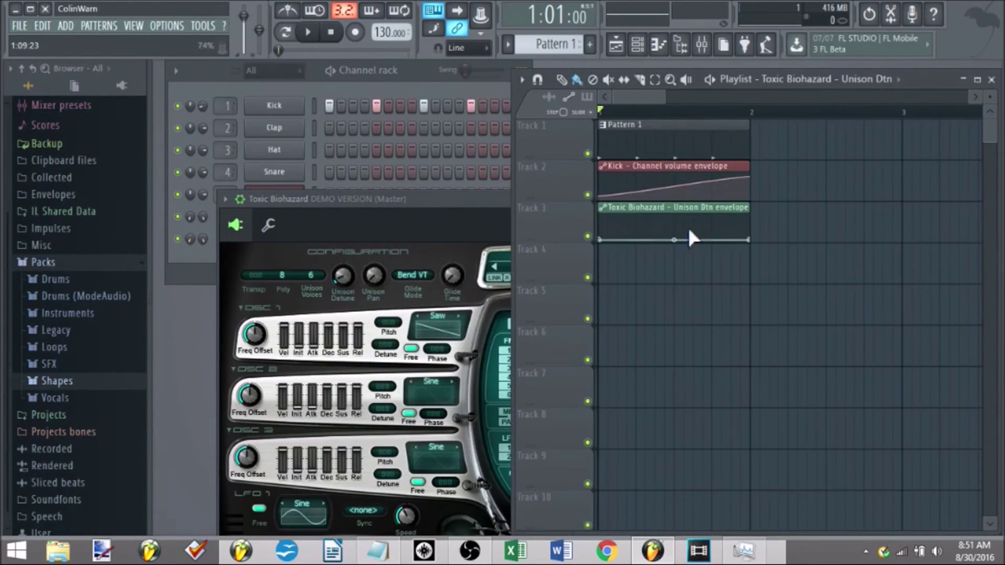
{"action": "left_click_drag", "start_coordinate": [754, 241], "coordinate": [755, 205]}
{"action": "key", "text": "space"}
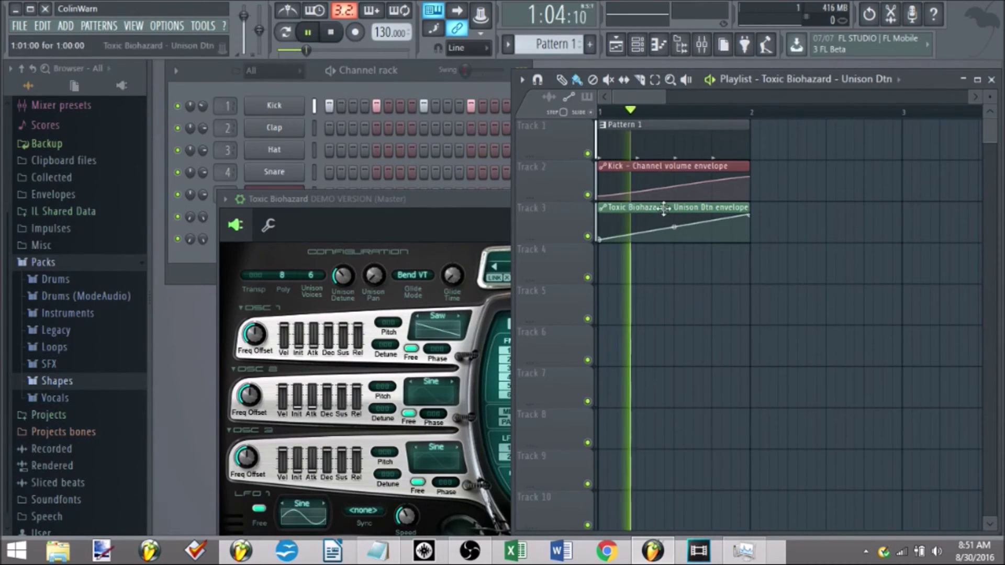
{"action": "key", "text": "space"}
Step: Draw a long C5 note in the Toxic Biohazard piano roll and play back the automation
{"action": "left_click", "coordinate": [352, 97]}
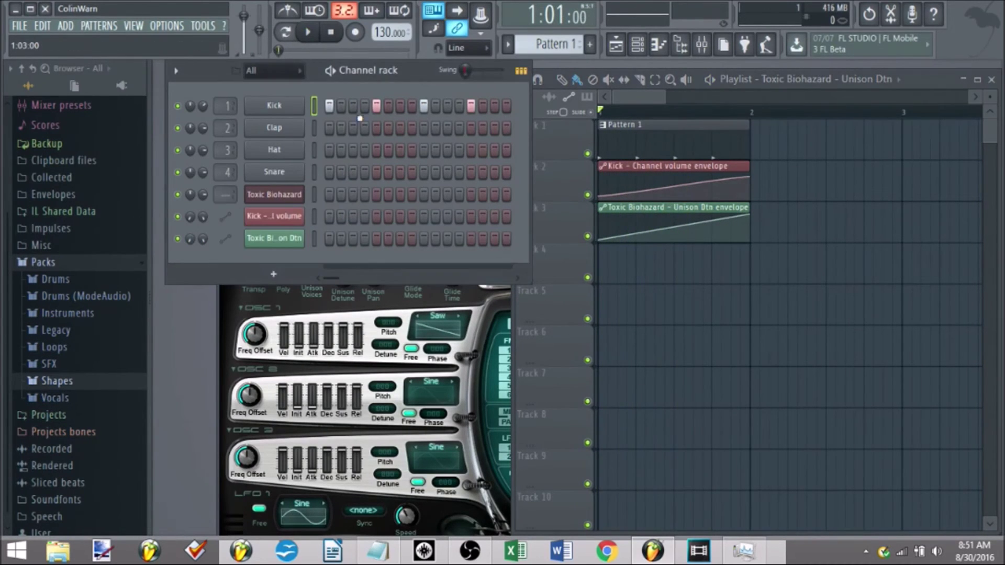
{"action": "right_click", "coordinate": [290, 191]}
{"action": "left_click", "coordinate": [356, 196]}
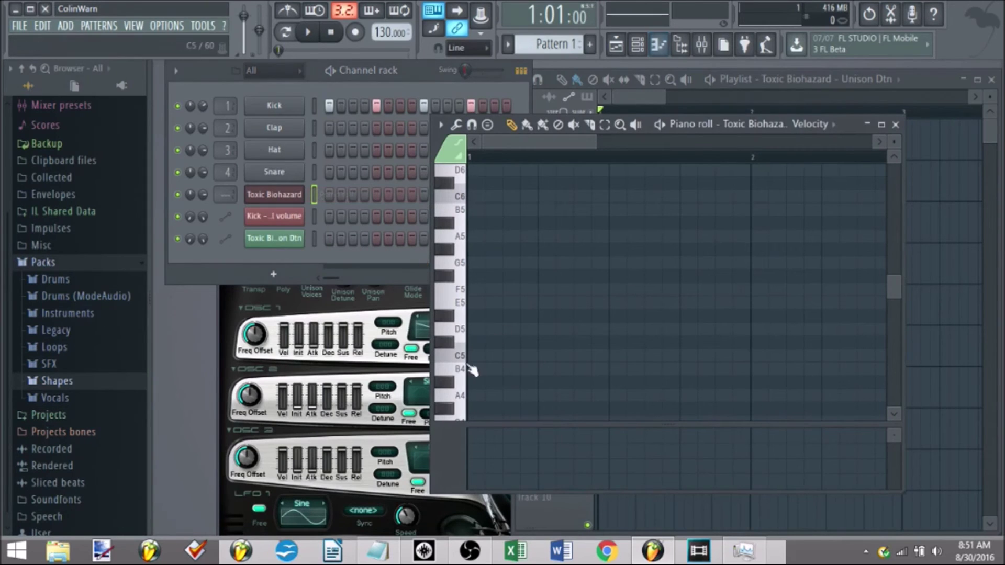
{"action": "left_click", "coordinate": [469, 357]}
{"action": "left_click", "coordinate": [895, 124]}
{"action": "key", "text": "space"}
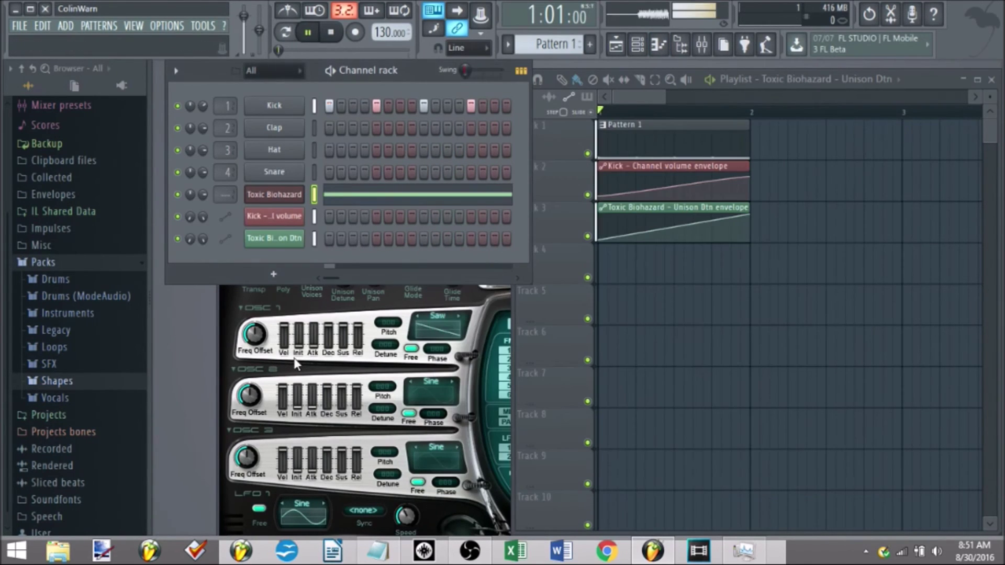
{"action": "left_click", "coordinate": [221, 297]}
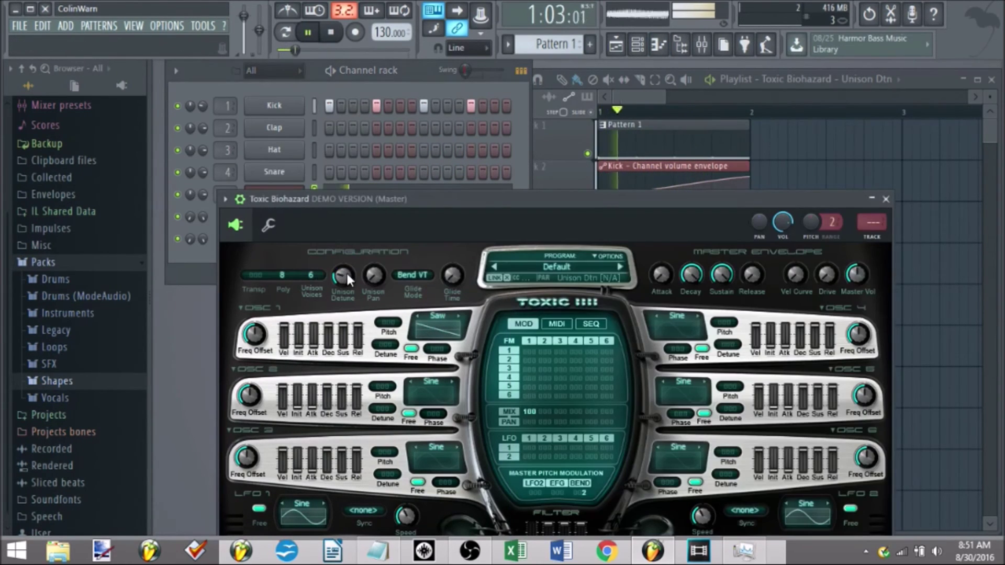
{"action": "key", "text": "space"}
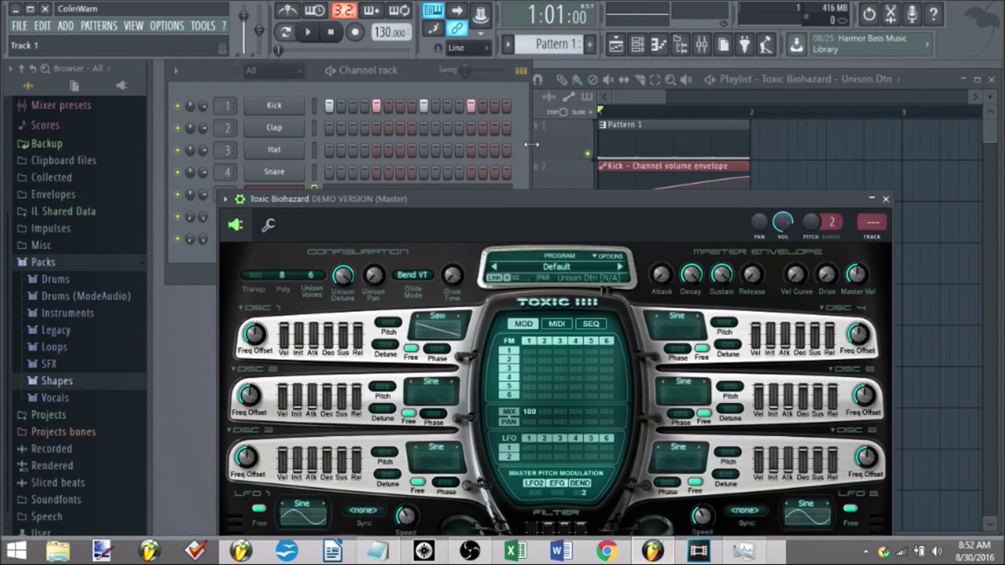
Step: Close the Toxic Biohazard synth window
{"action": "left_click", "coordinate": [885, 199]}
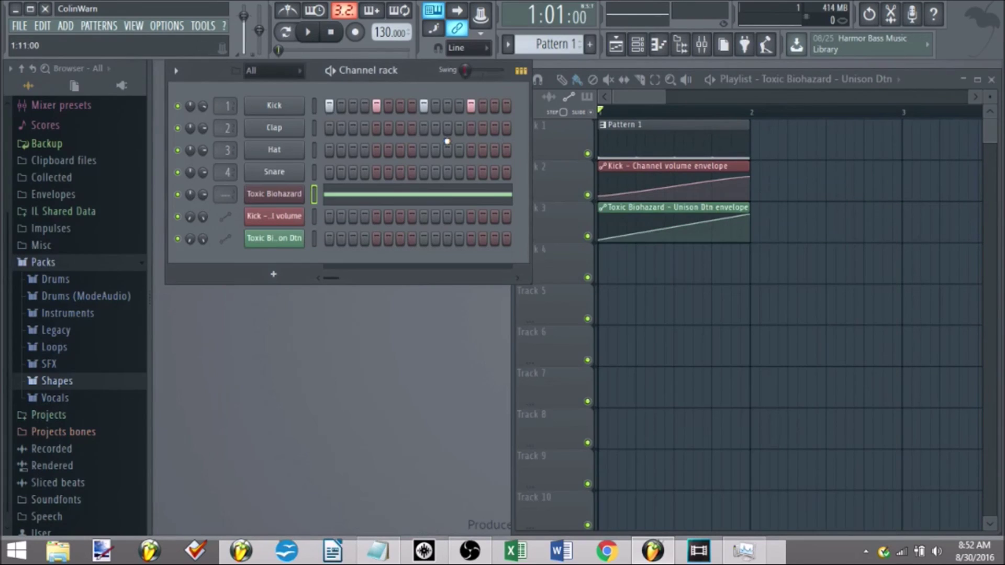